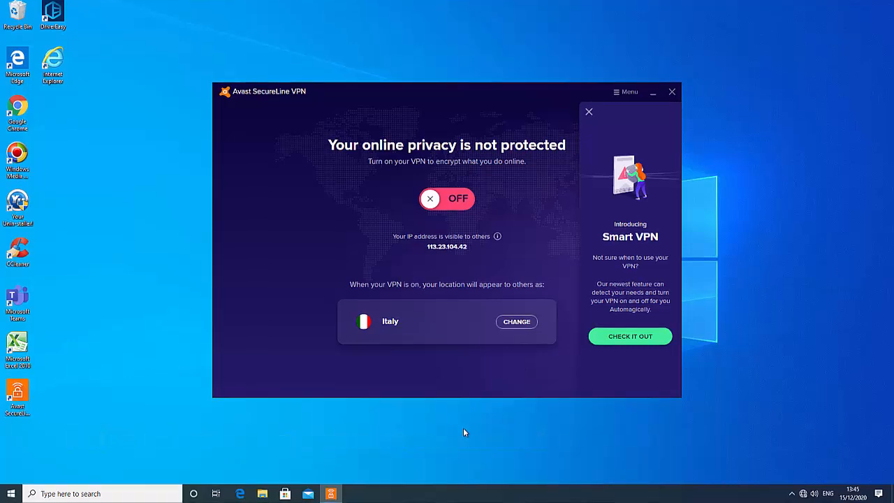
Close the Avast SecureLine VPN window and open youtube.com in Google Chrome
left_click(672, 93)
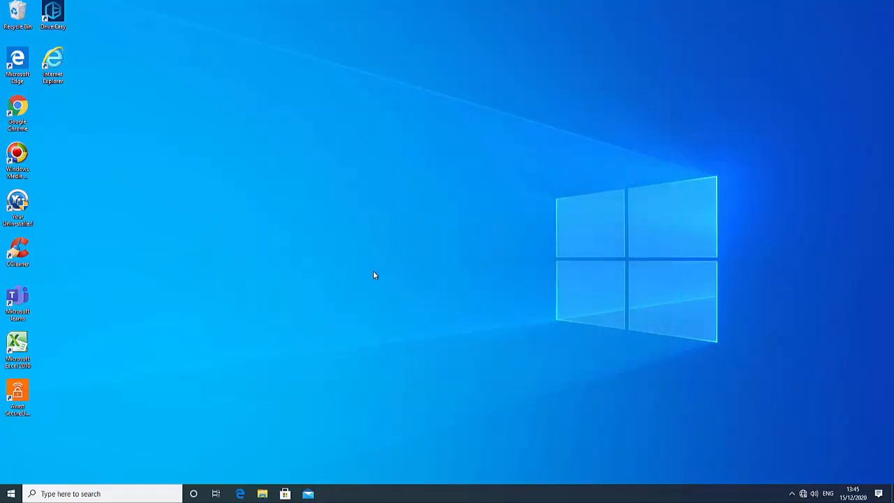
double_click(20, 110)
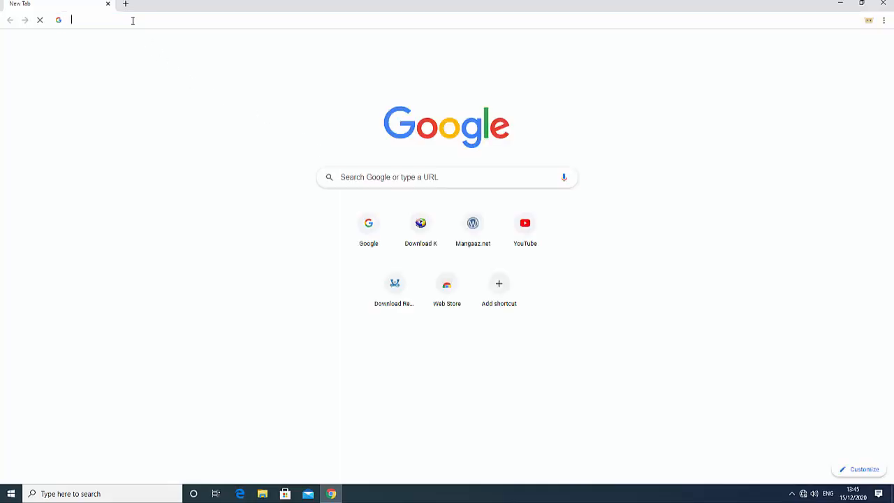
left_click(132, 21)
type("youtube.com")
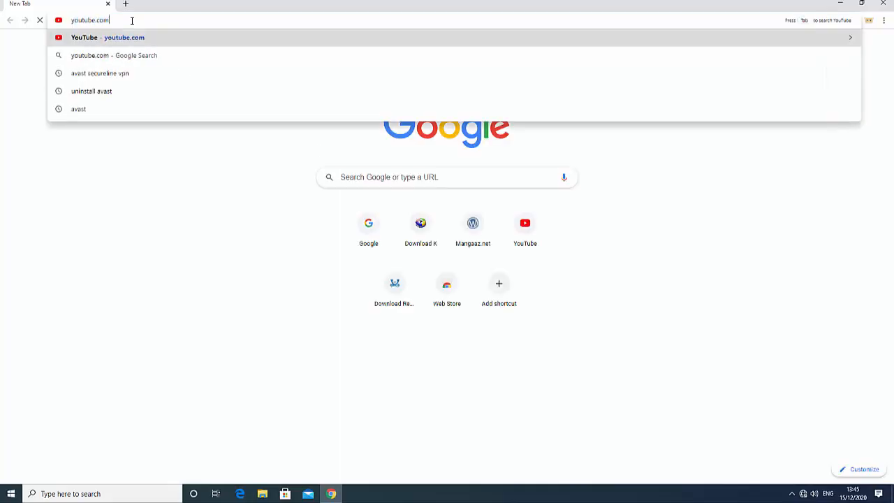
key("Return")
Load google.com and dantri.com in separate new tabs and check whether the pages in all three tabs open
key("ctrl+t")
type("google.com")
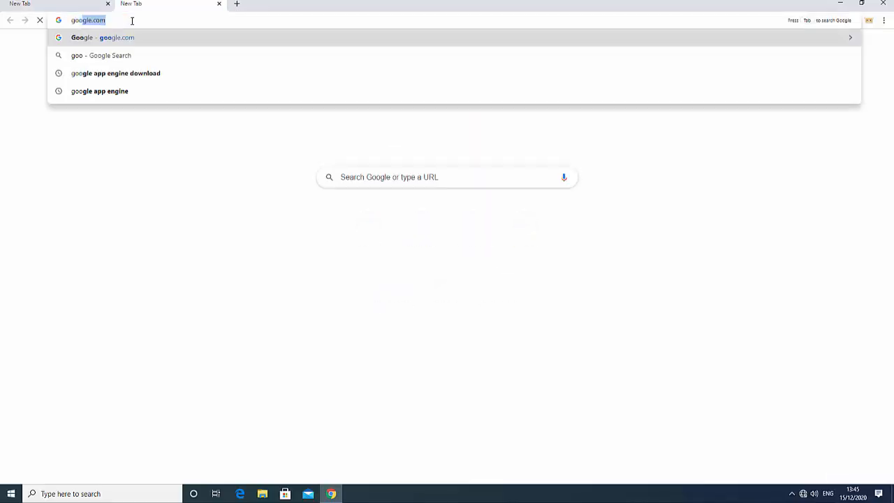
key("Return")
key("ctrl+t")
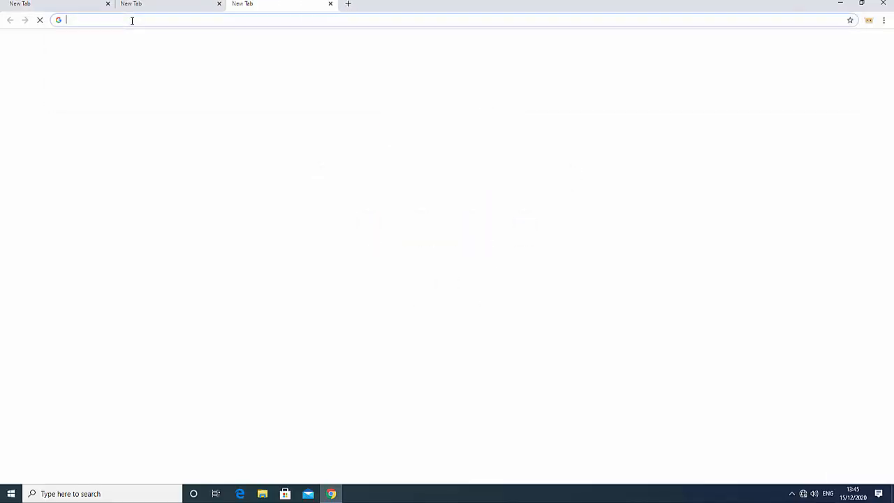
type("dantri.com")
key("Return")
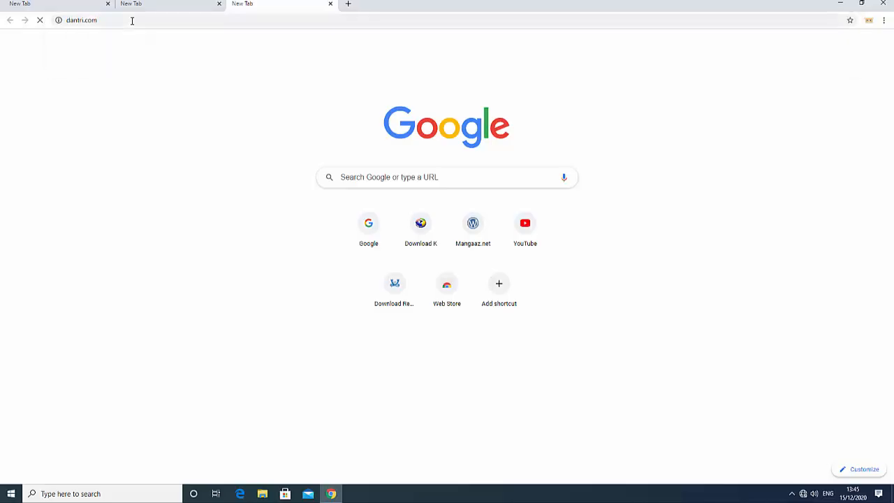
left_click(55, 6)
left_click(152, 7)
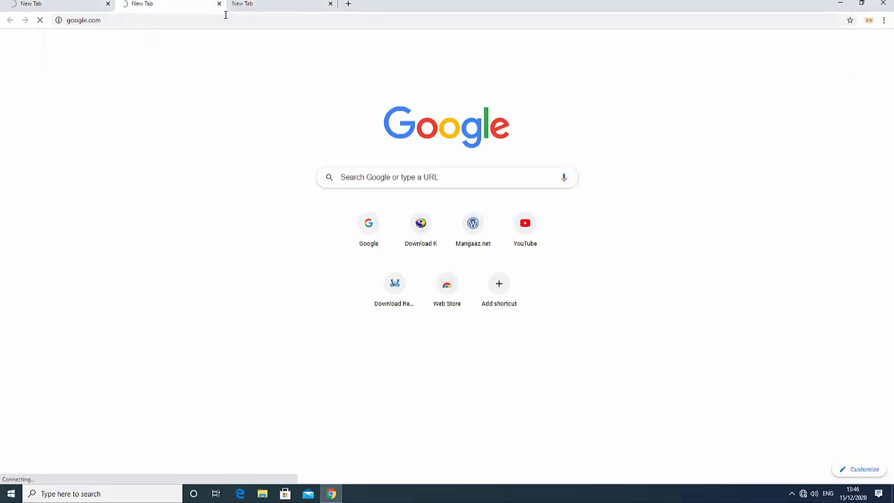
left_click(279, 11)
left_click(172, 9)
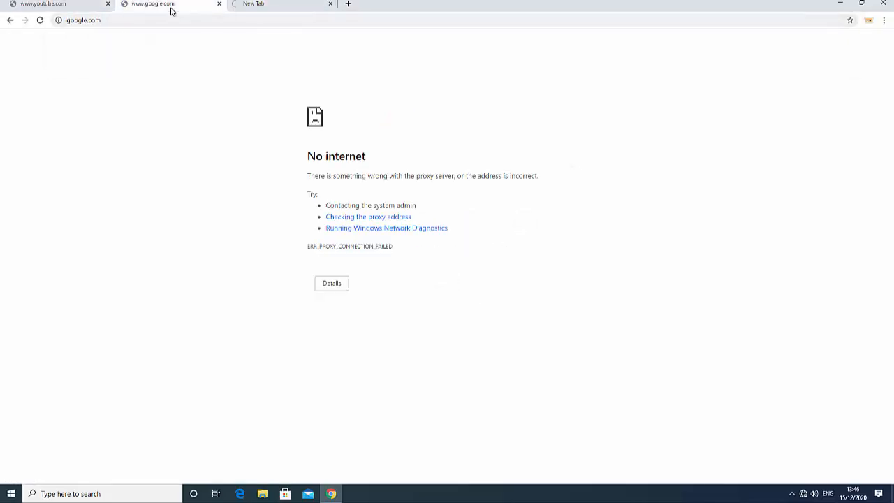
left_click(58, 7)
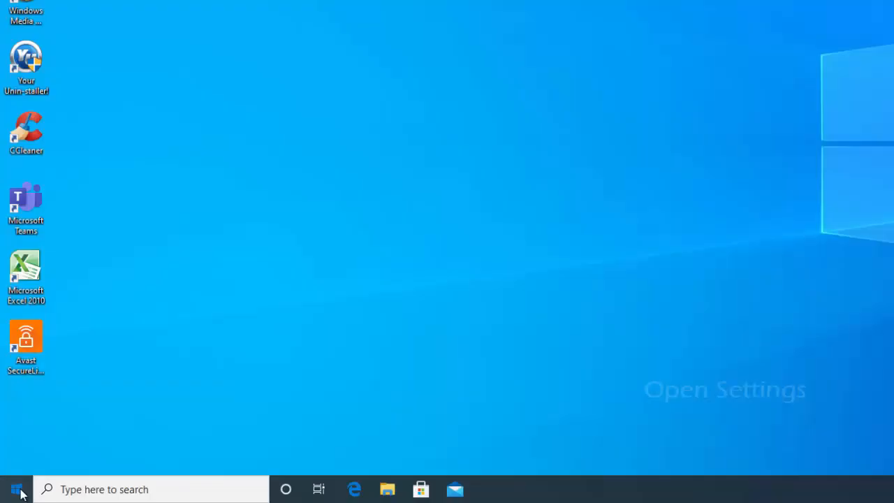
Open the additional troubleshooters in the Update & Security settings of Windows and run the Internet Connections troubleshooter
left_click(16, 489)
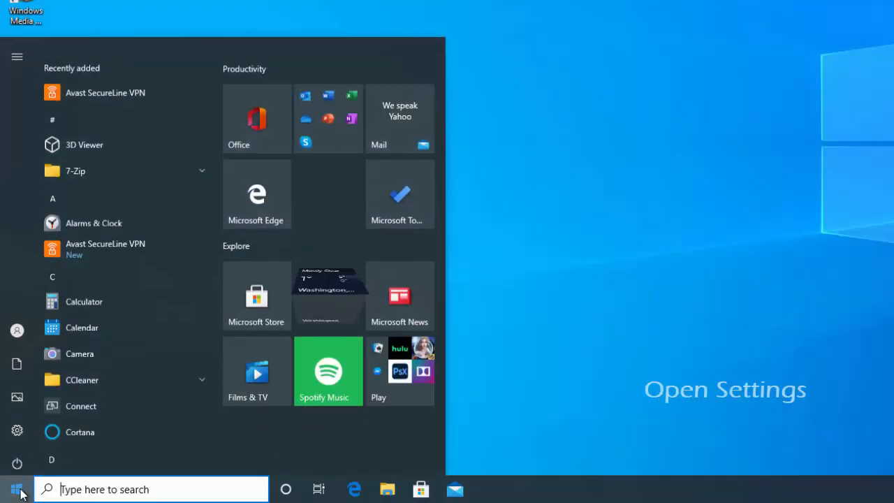
mouse_move(18, 427)
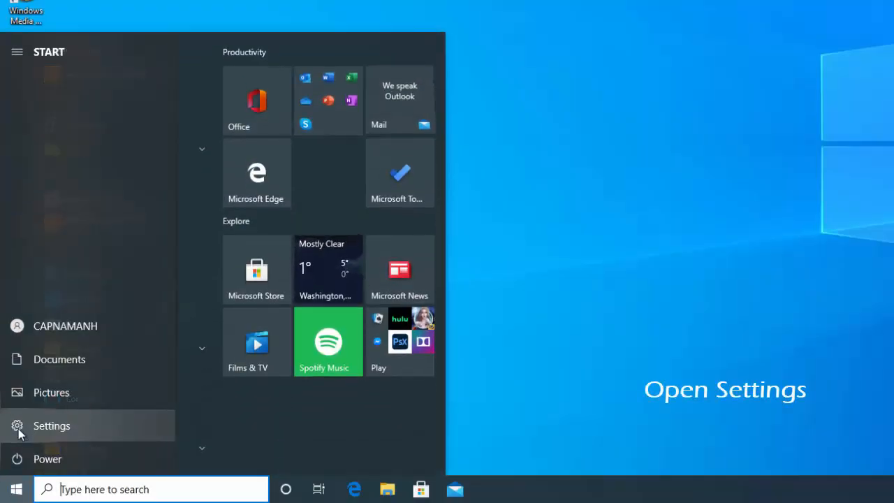
left_click(88, 428)
scroll(519, 349, "down", 2)
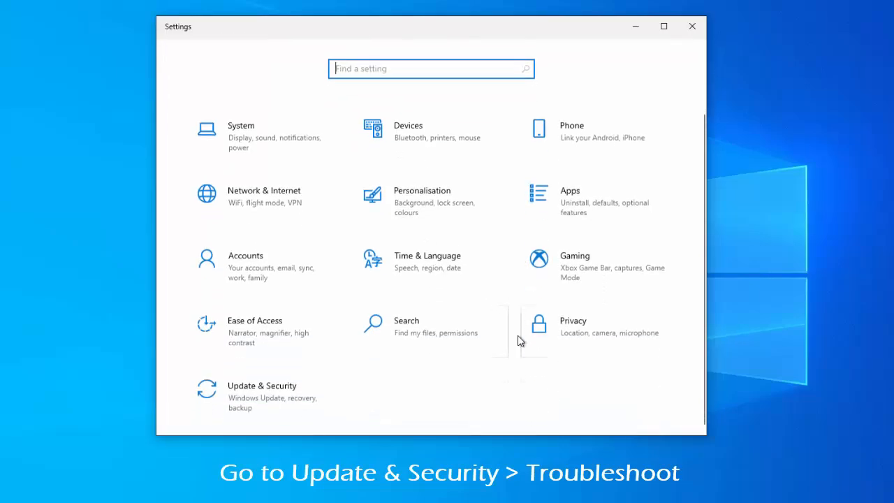
left_click(284, 413)
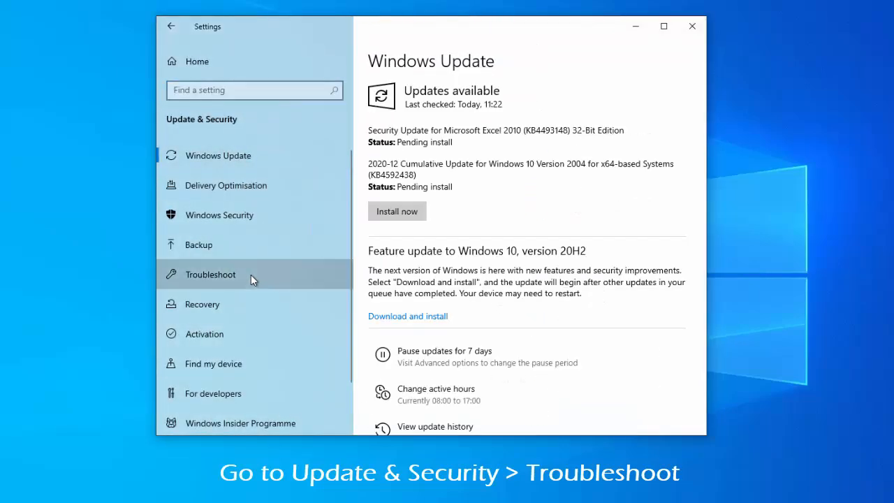
left_click(250, 274)
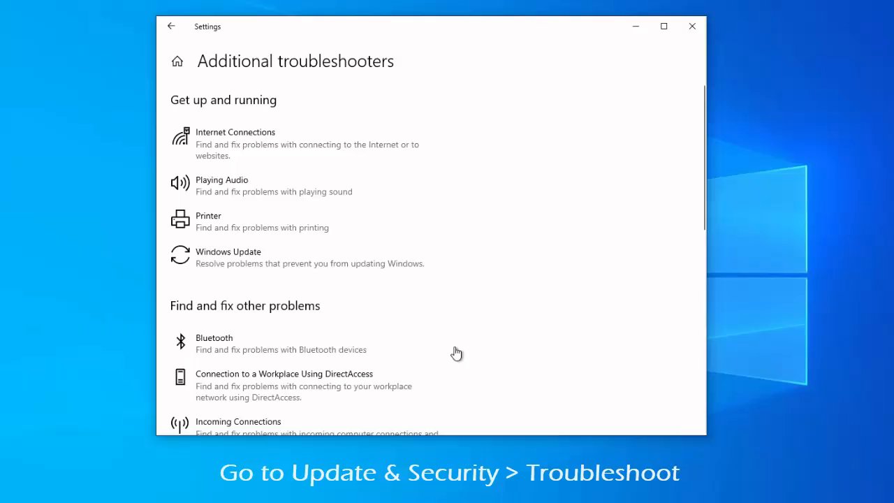
left_click(294, 145)
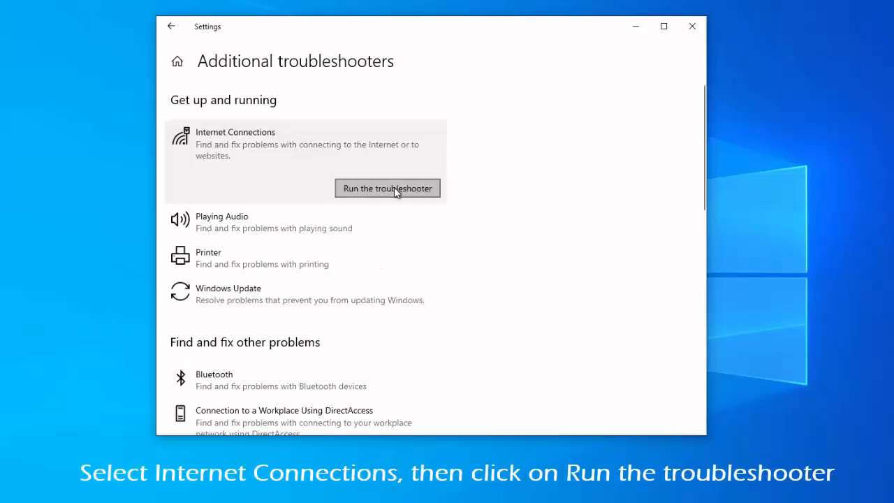
left_click(406, 196)
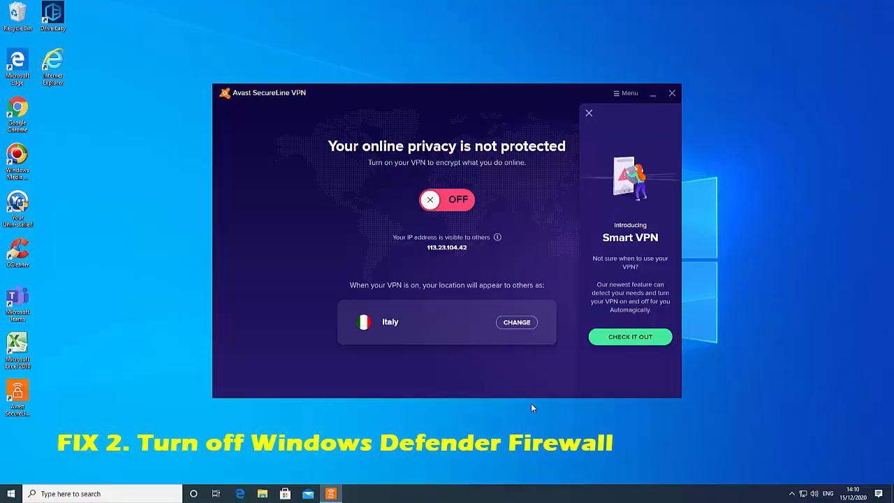
Close the Avast SecureLine VPN window, search Windows for "control panel" and open Control Panel
left_click(672, 94)
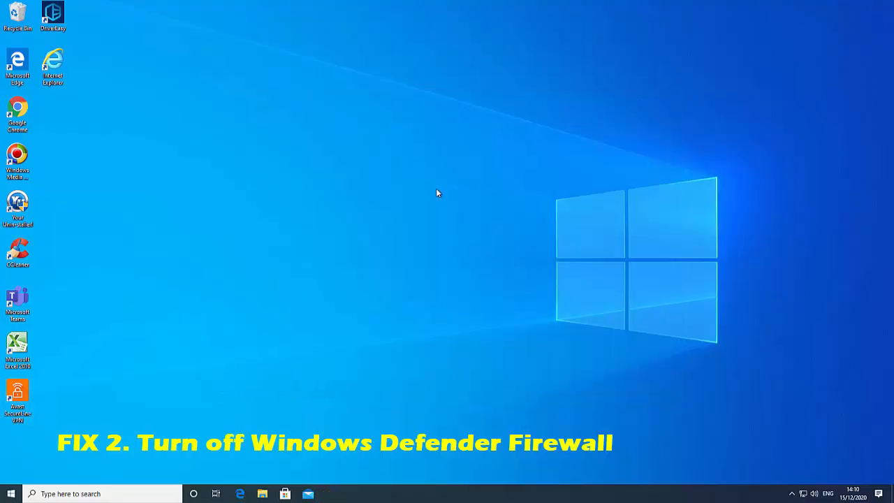
left_click(143, 494)
type("contro")
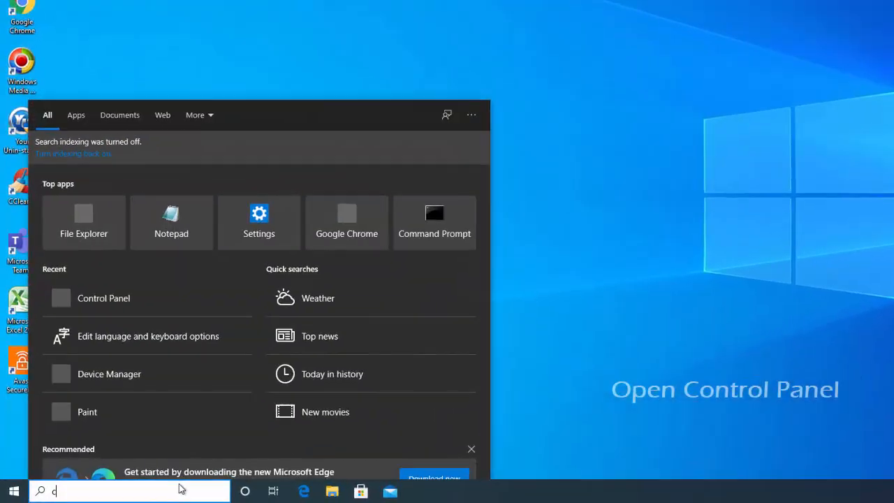
type("l panel")
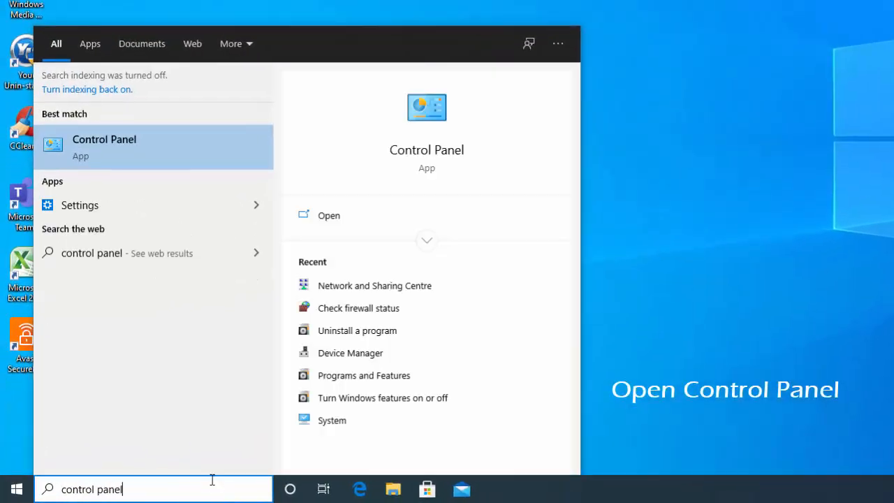
left_click(146, 139)
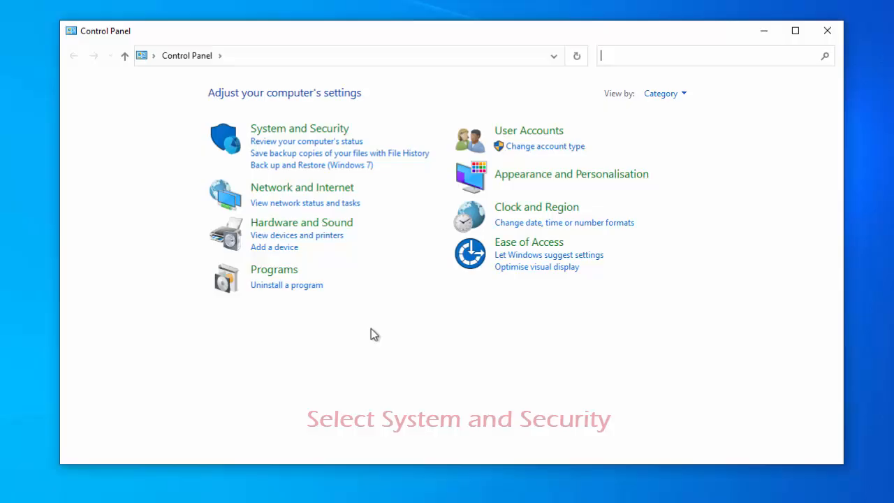
Turn off Windows Defender Firewall for both private and public networks in the System and Security settings and apply the change
left_click(332, 131)
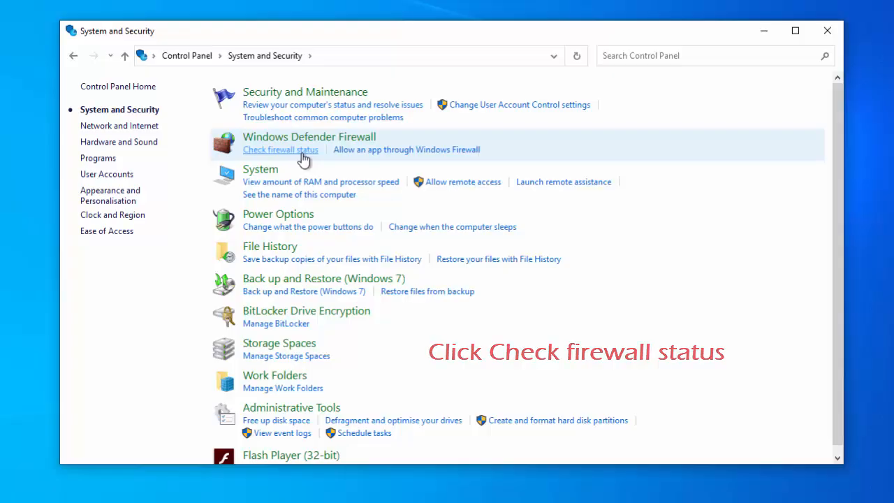
left_click(304, 159)
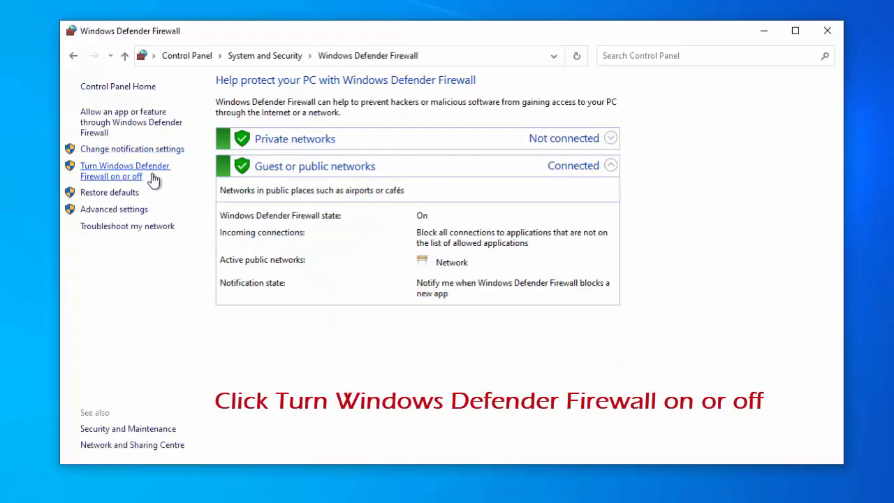
left_click(137, 179)
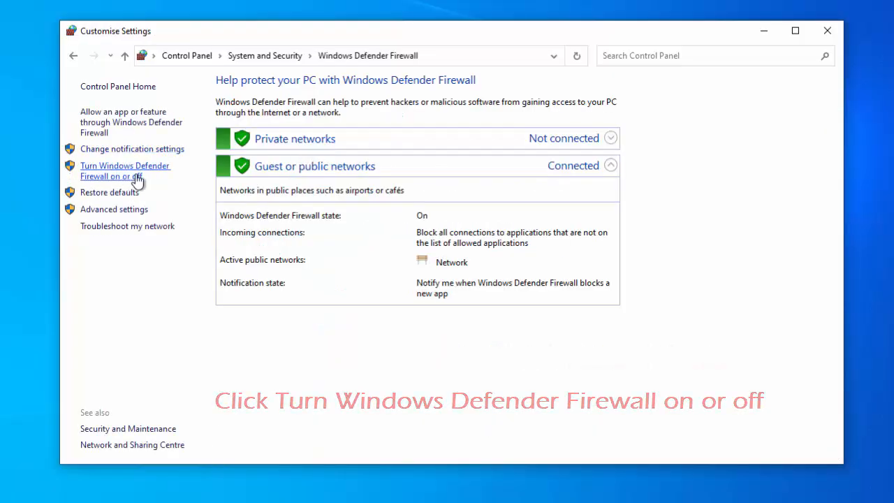
left_click(382, 189)
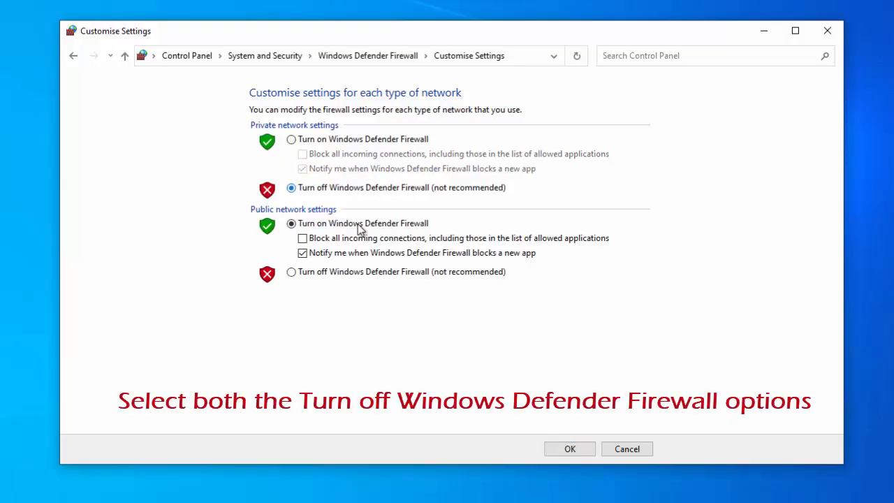
left_click(293, 274)
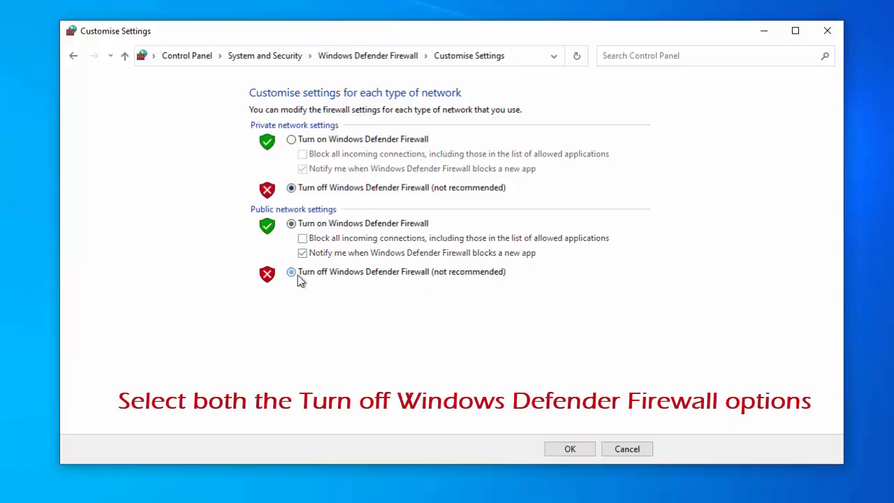
left_click(575, 449)
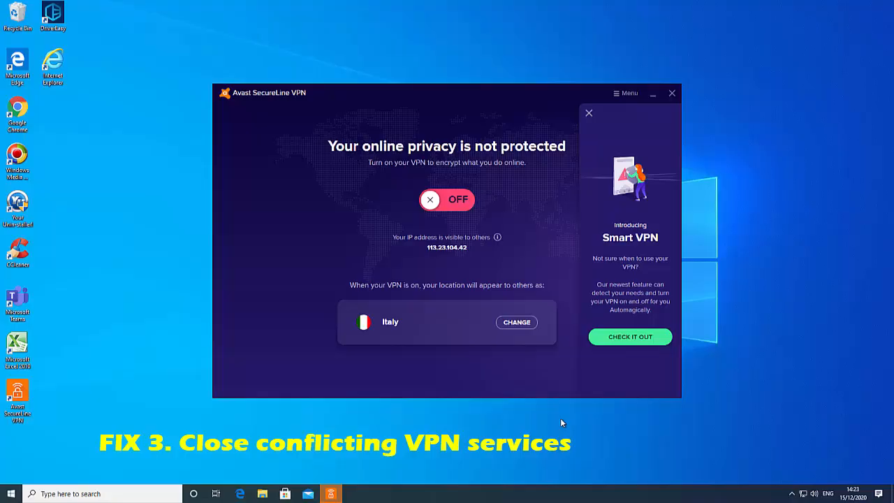
Close the Avast SecureLine VPN window and launch System Configuration by running msconfig
left_click(672, 93)
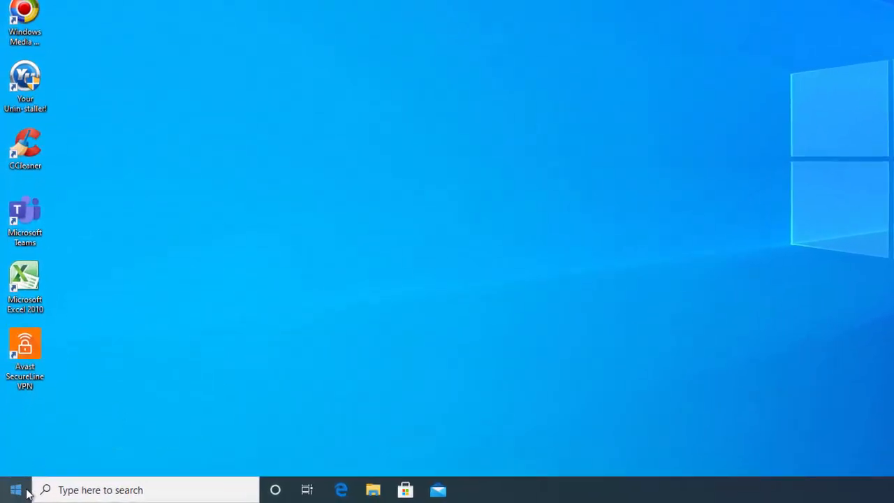
right_click(13, 495)
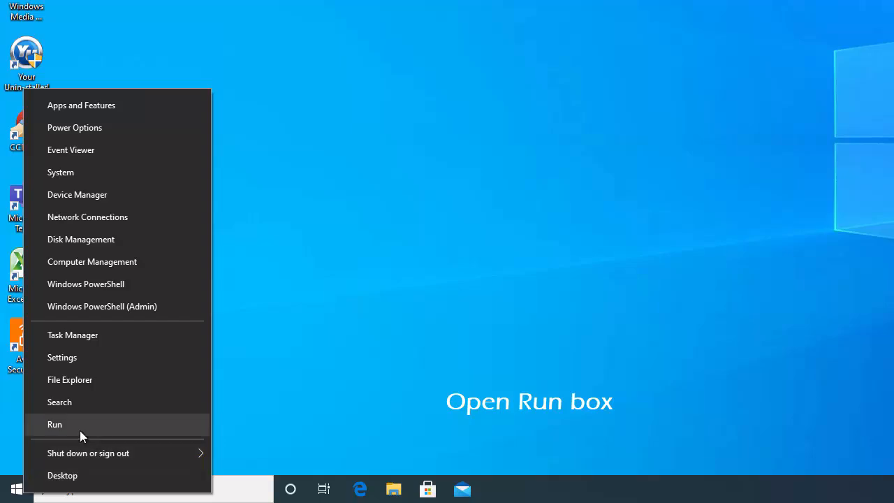
left_click(100, 426)
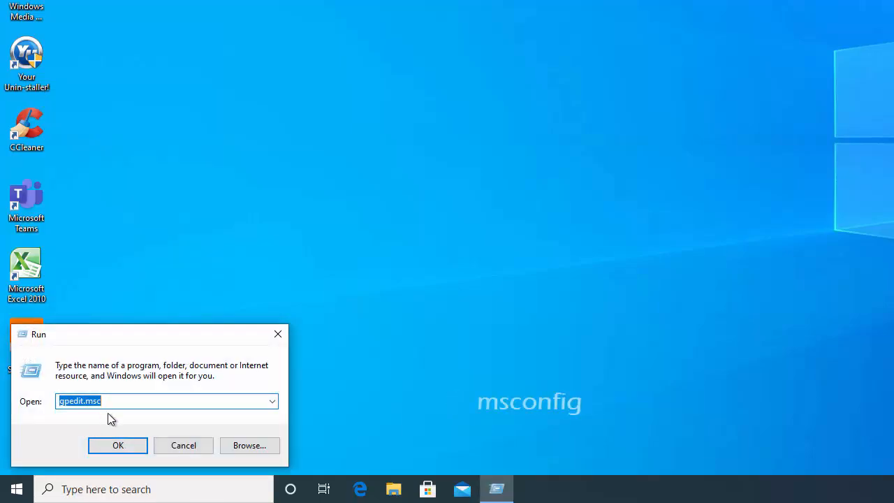
type("msconfig")
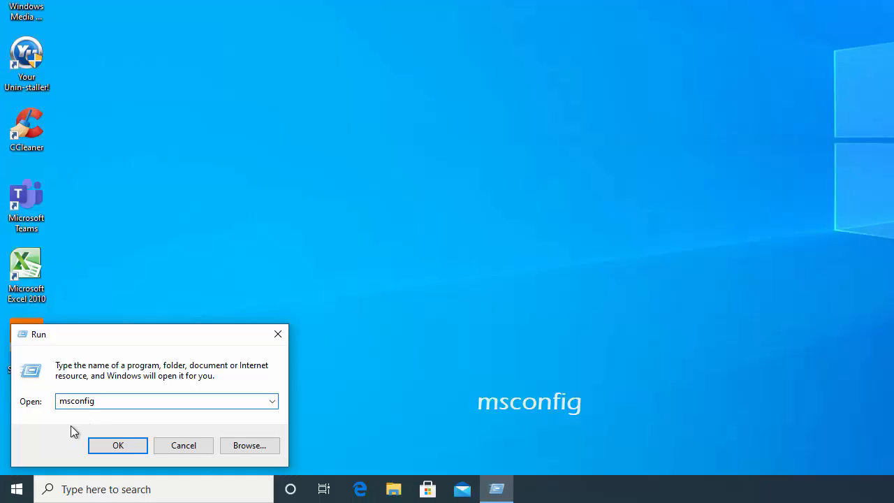
left_click(135, 447)
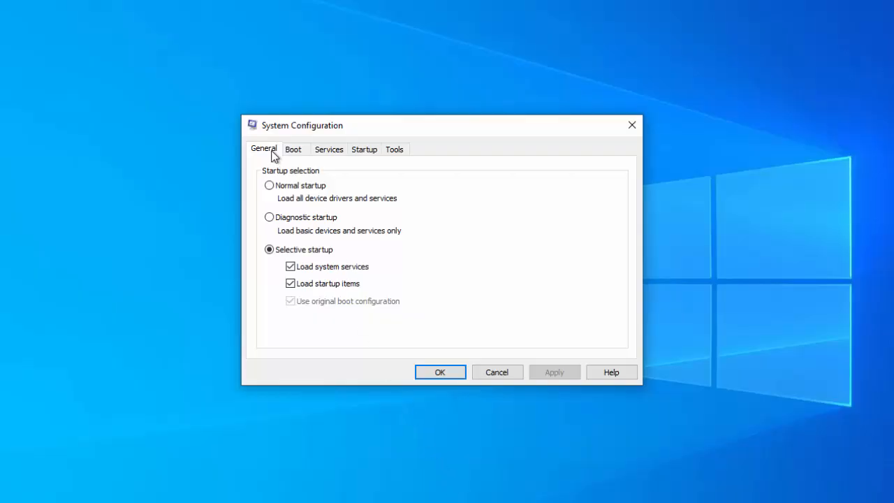
Exclude startup items from the selective startup, and disable all services with the Microsoft ones hidden
left_click(291, 285)
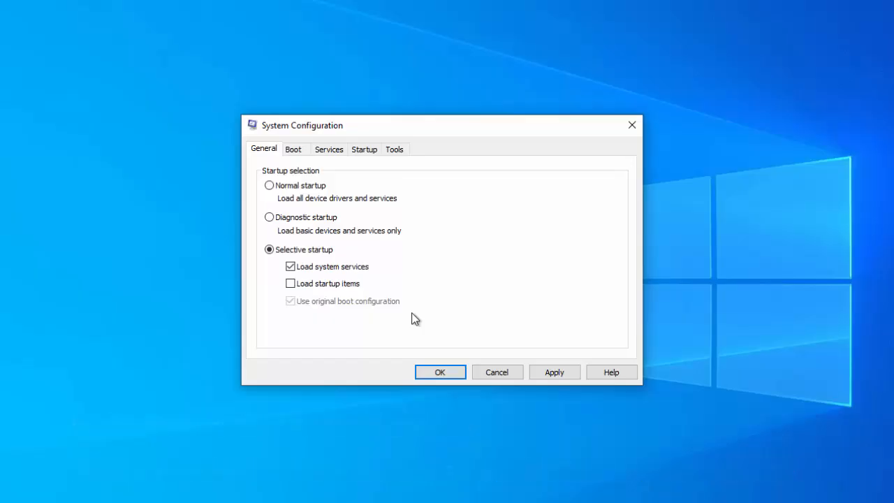
left_click(335, 152)
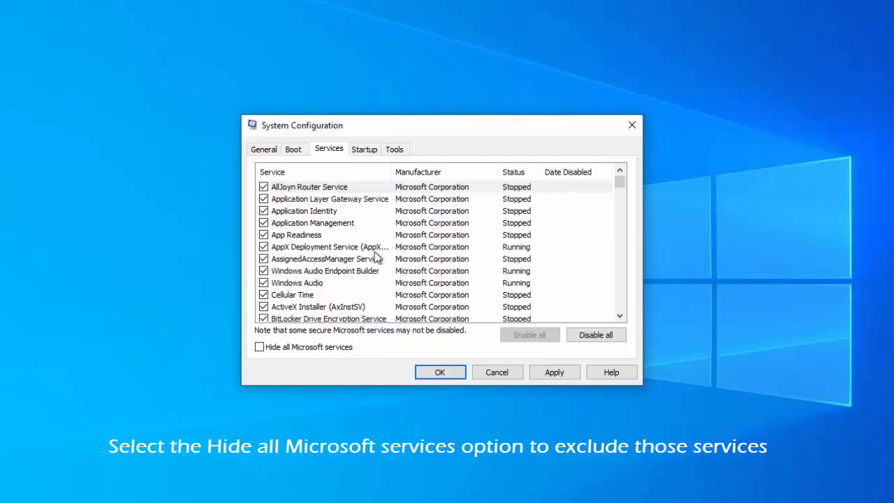
left_click(298, 349)
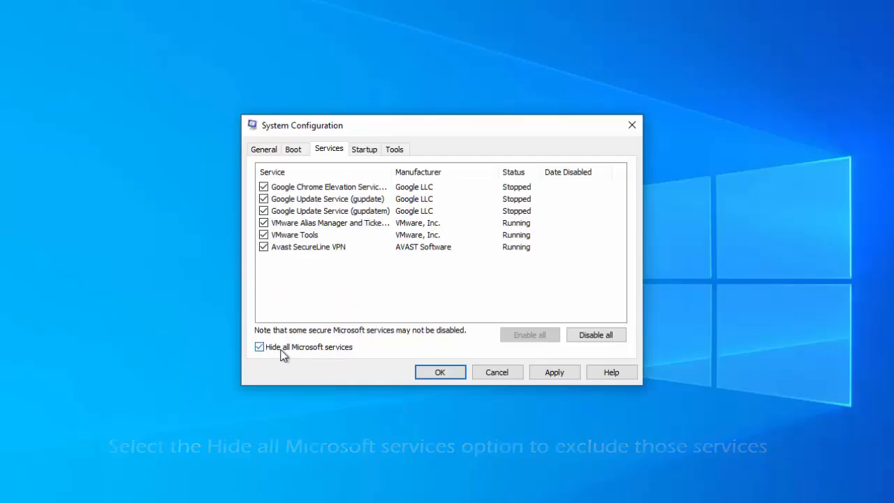
left_click(609, 336)
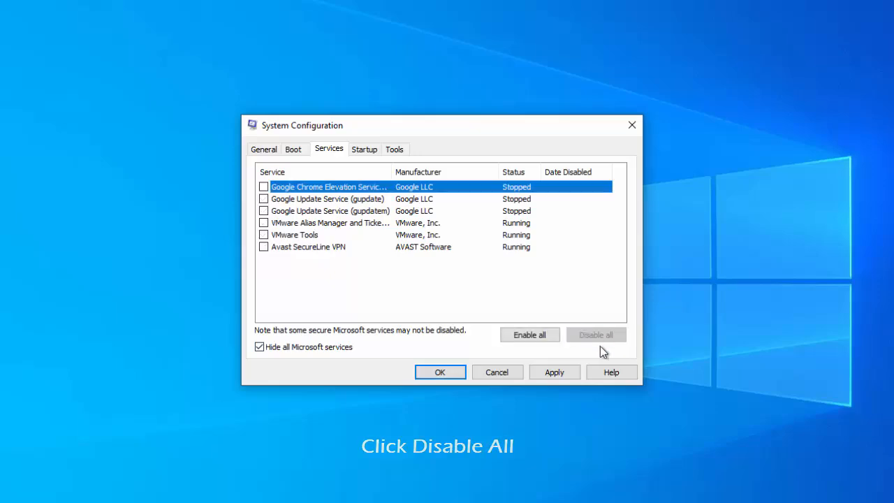
Apply the disabled services in System Configuration, close it and restart the computer
left_click(558, 372)
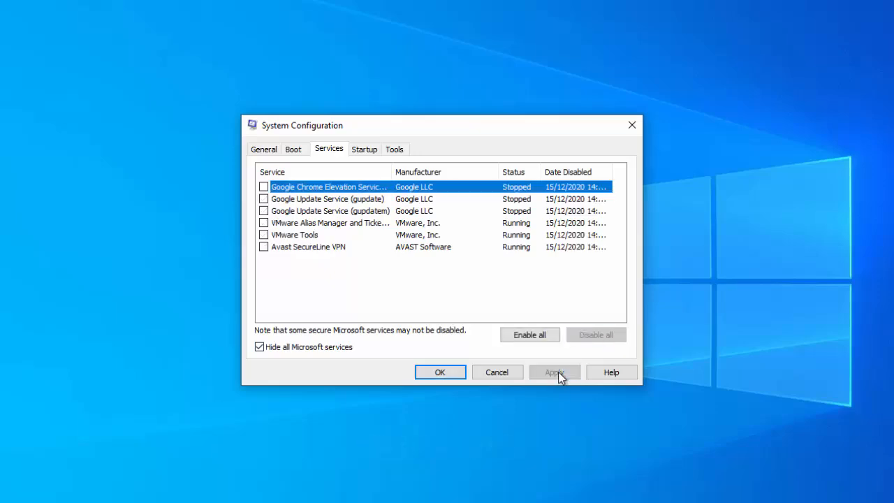
left_click(441, 372)
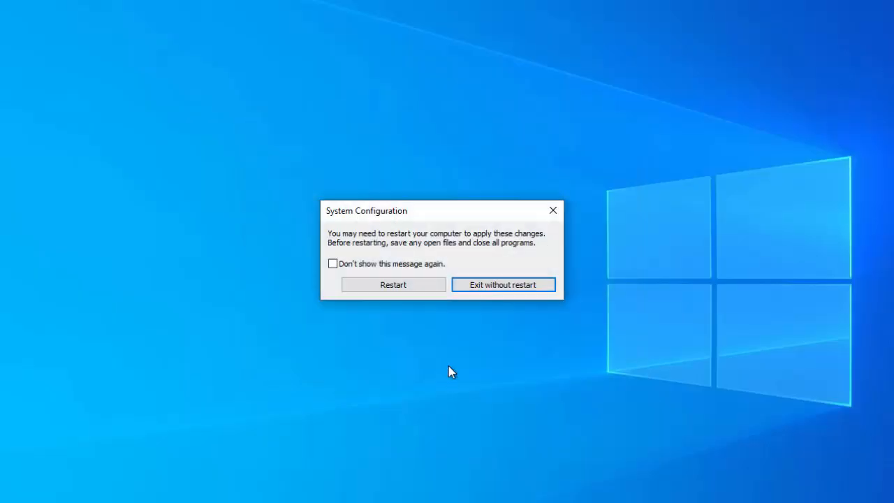
left_click(399, 286)
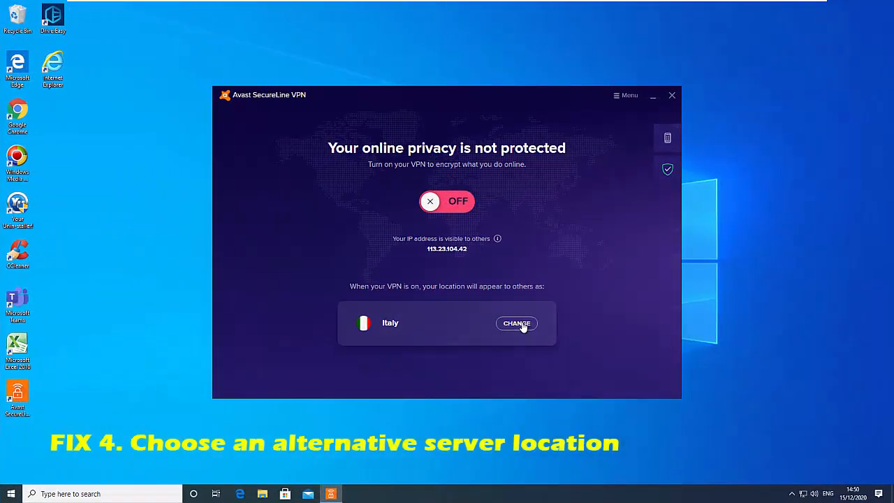
Change the Avast SecureLine VPN server location to Sweden
left_click(507, 324)
scroll(541, 300, "down", 5)
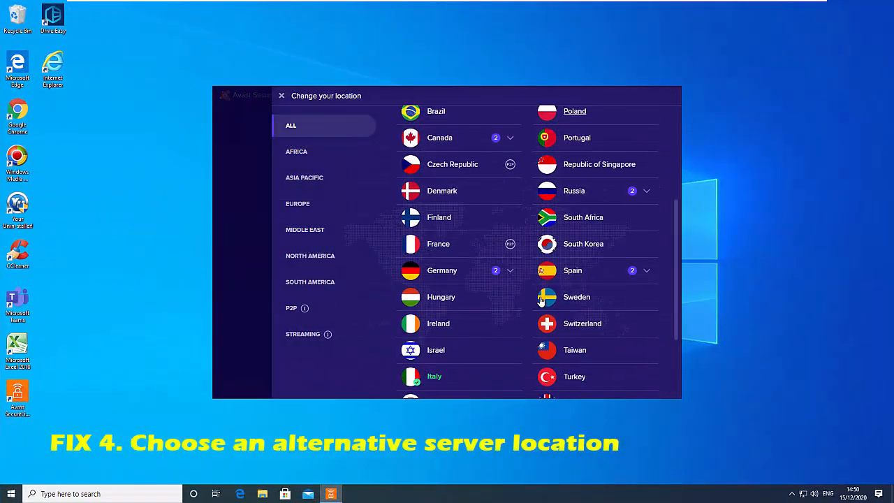
scroll(541, 302, "up", 1)
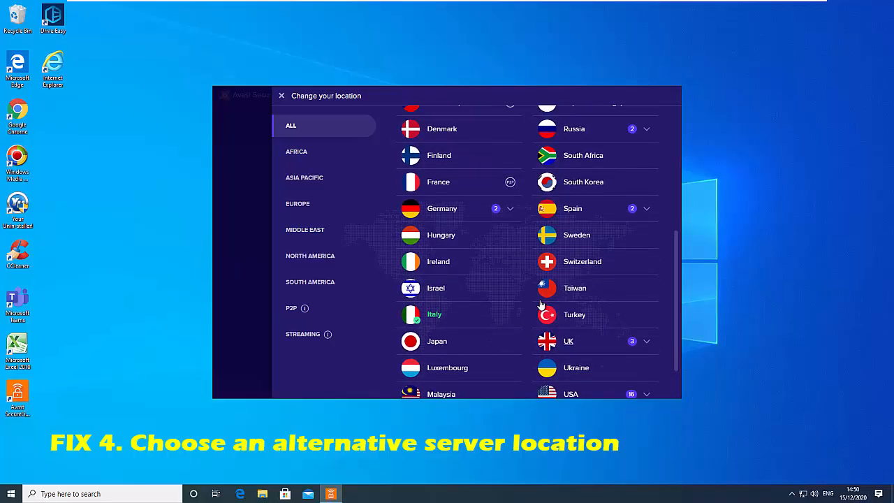
left_click(576, 237)
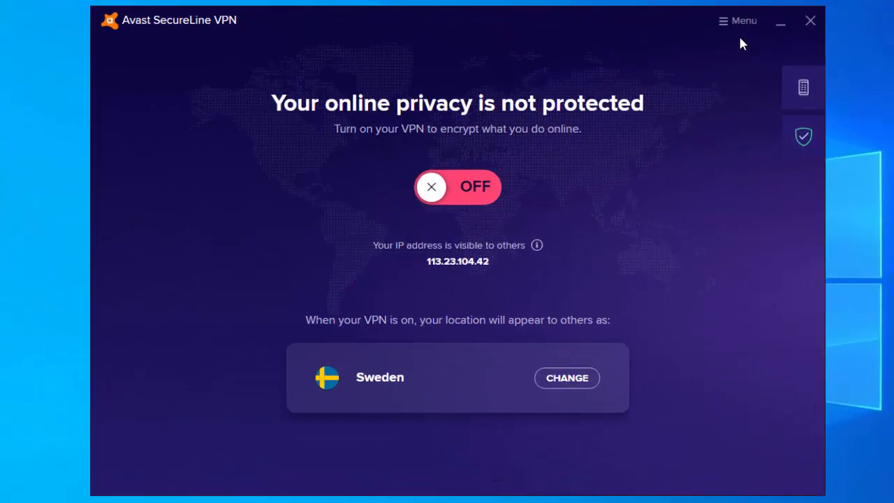
Open the My subscriptions page of Avast SecureLine VPN to check the subscription
left_click(730, 20)
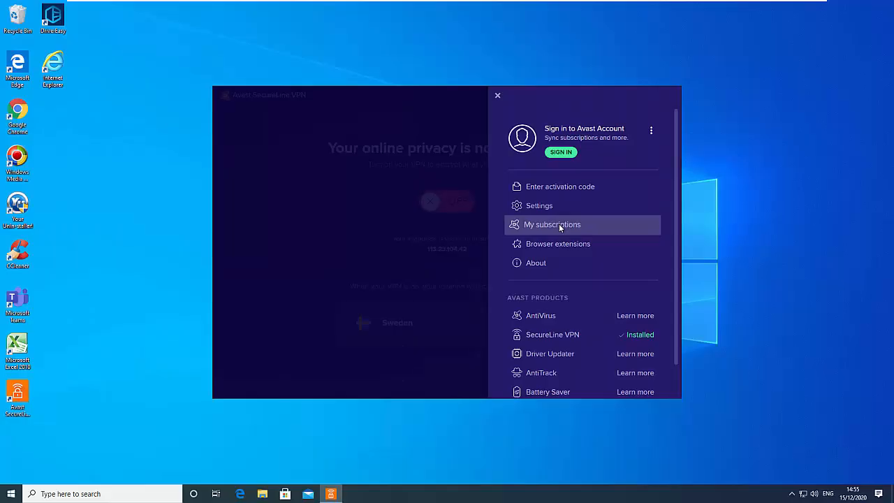
left_click(559, 225)
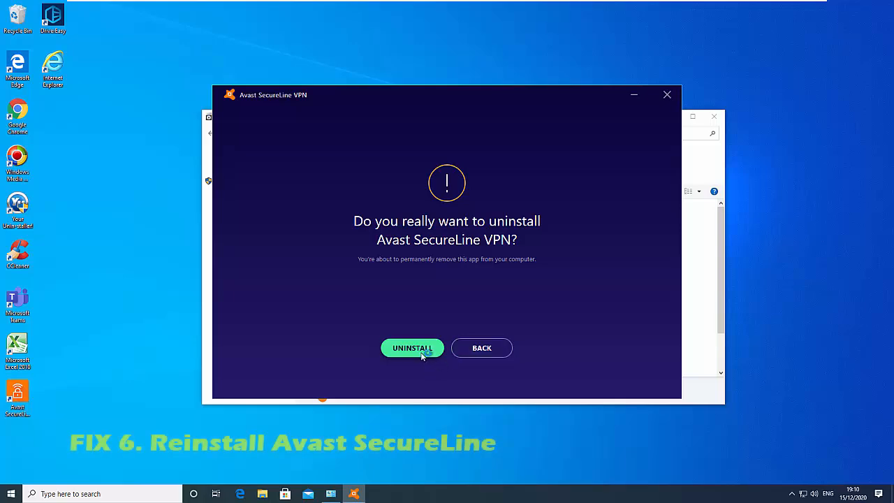
Confirm uninstalling Avast SecureLine VPN and start its installation again from the installer
left_click(419, 350)
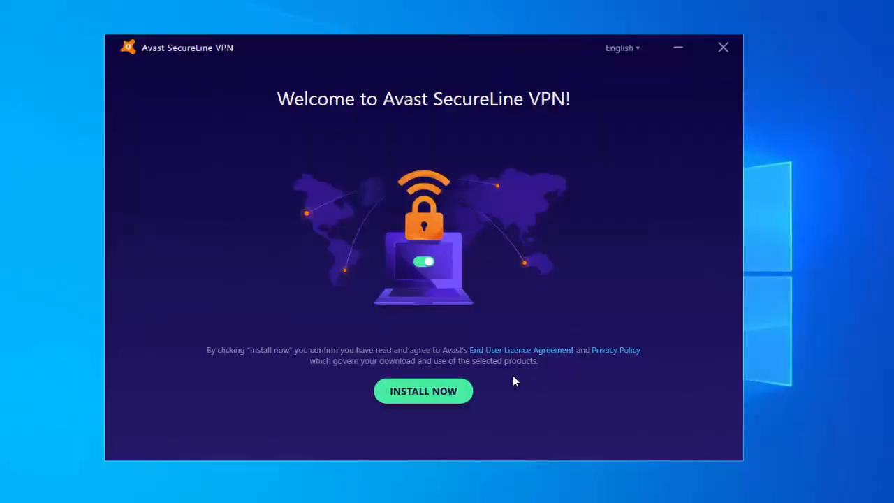
left_click(450, 395)
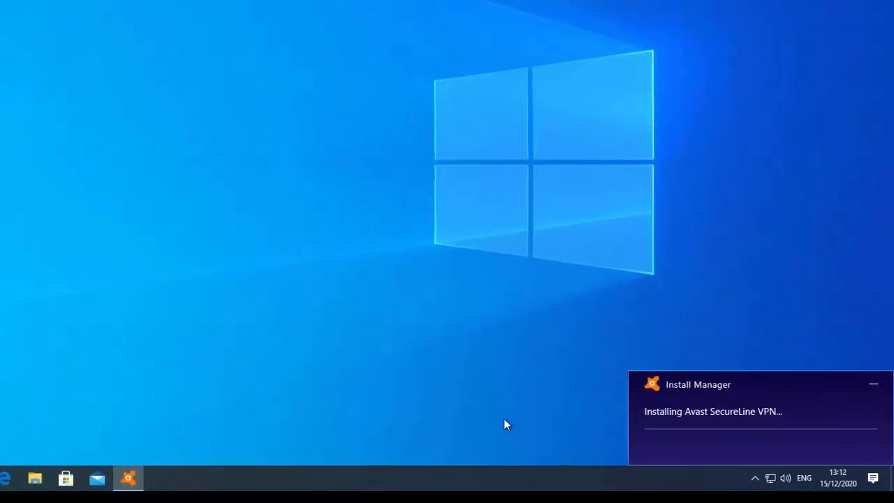